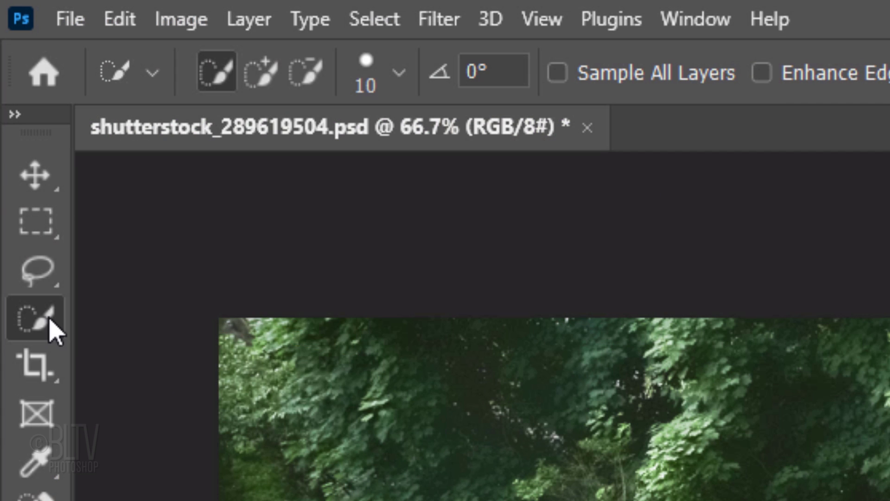
# With the Quick Selection tool active, use Select Subject to outline the entire red Corvette.
pyautogui.rightClick(13, 95)
pyautogui.click(227, 320)
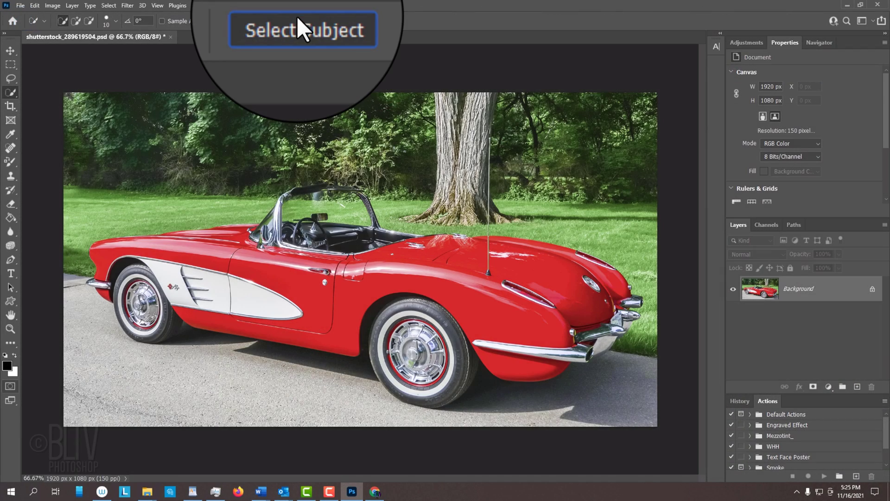
pyautogui.click(297, 17)
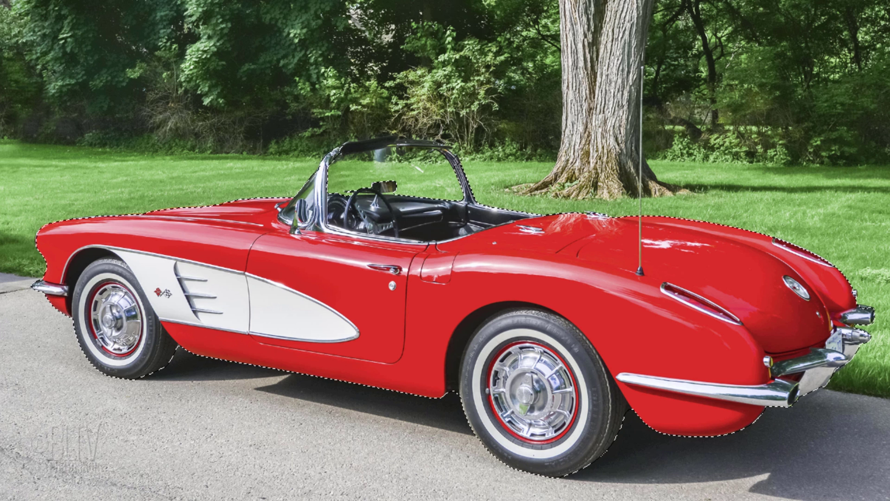
pyautogui.press('alt')
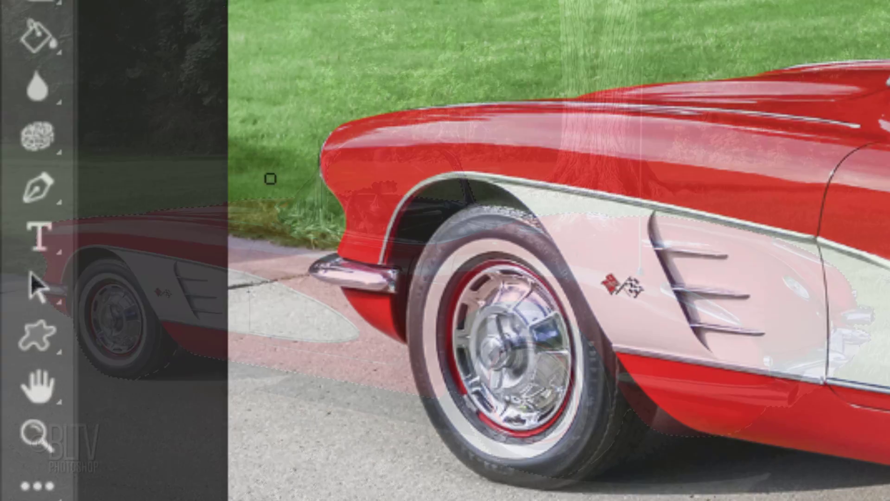
# Choose the Curvature Pen Tool and place curve points up the fender's front edge.
pyautogui.rightClick(33, 188)
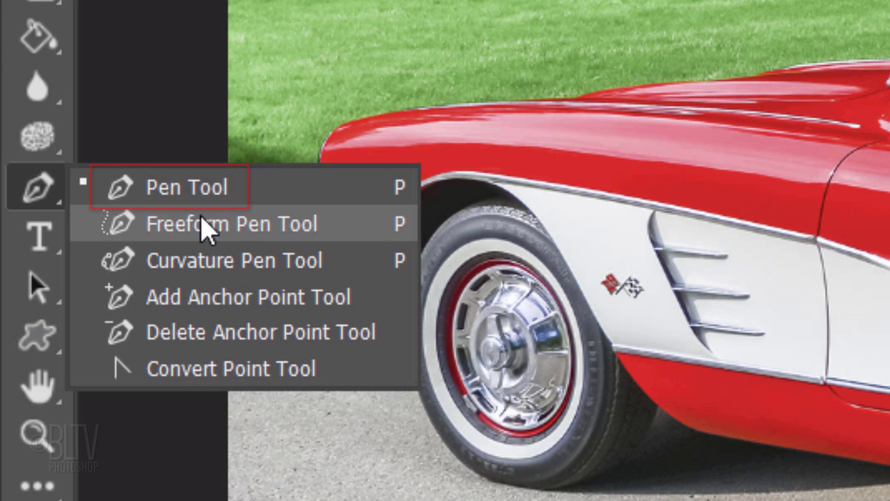
pyautogui.click(206, 262)
pyautogui.click(335, 254)
pyautogui.click(342, 235)
pyautogui.click(344, 212)
pyautogui.click(332, 188)
pyautogui.click(321, 163)
# Extend the curve along the fender's top edge, then show the selection as a red Quick Mask.
pyautogui.click(323, 139)
pyautogui.click(345, 125)
pyautogui.click(392, 110)
pyautogui.click(470, 99)
pyautogui.click(570, 96)
pyautogui.click(668, 83)
pyautogui.click(752, 75)
pyautogui.click(806, 66)
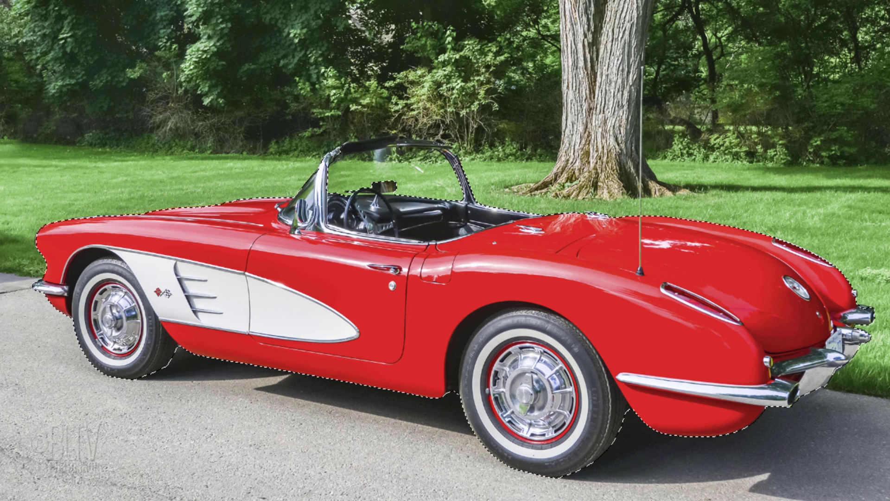
pyautogui.press('q')
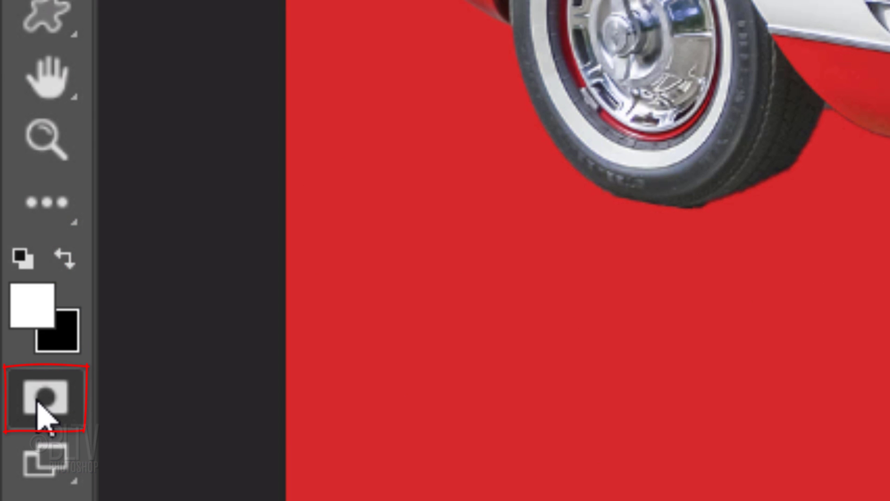
# Change the Quick Mask overlay colour to bright green #66ff00 and re-enter Quick Mask.
pyautogui.click(42, 401)
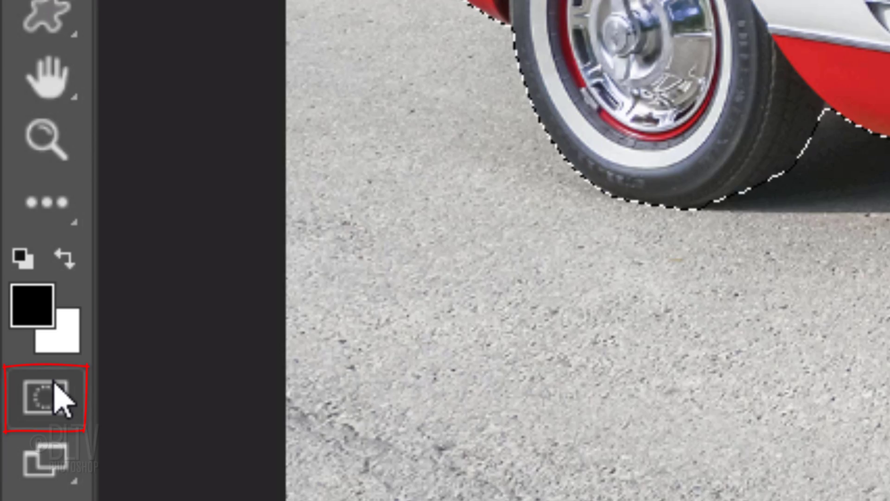
pyautogui.doubleClick(42, 402)
pyautogui.click(313, 365)
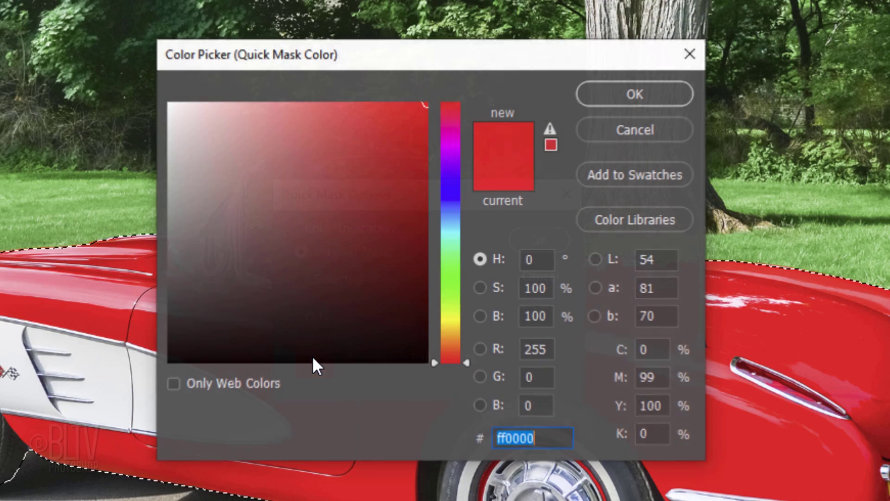
pyautogui.click(454, 288)
pyautogui.moveTo(454, 288); pyautogui.dragTo(455, 292)
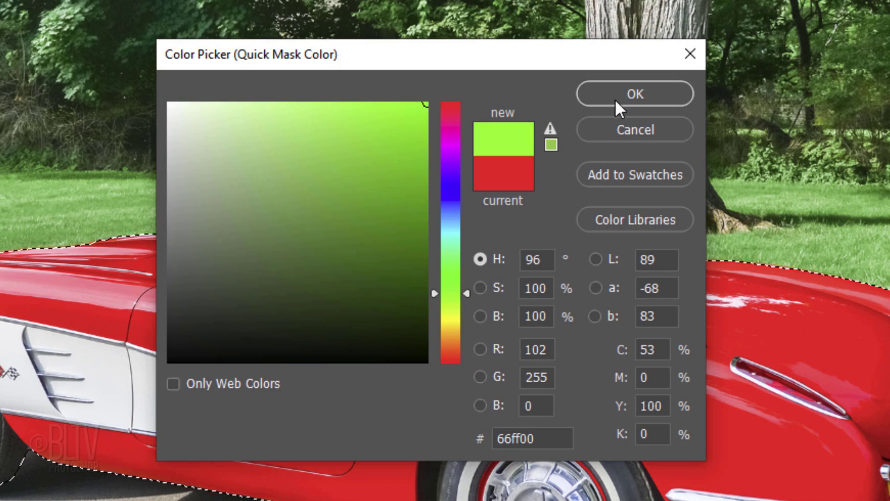
pyautogui.click(628, 89)
pyautogui.click(534, 239)
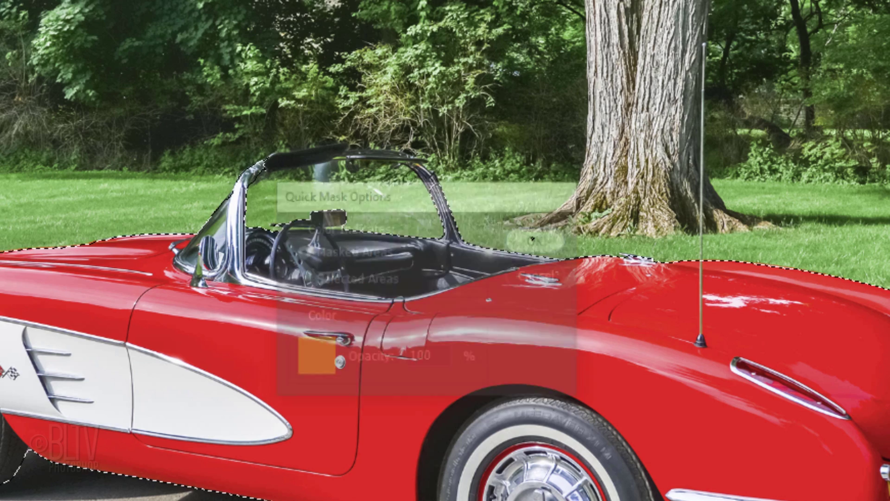
pyautogui.press('q')
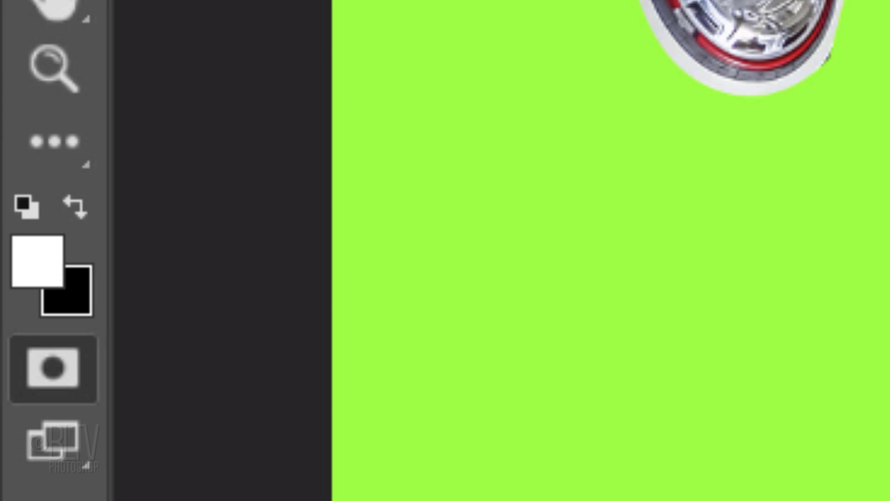
# Swap the colours with X, then add a Hue/Saturation adjustment layer masked to the Corvette.
pyautogui.press('x')
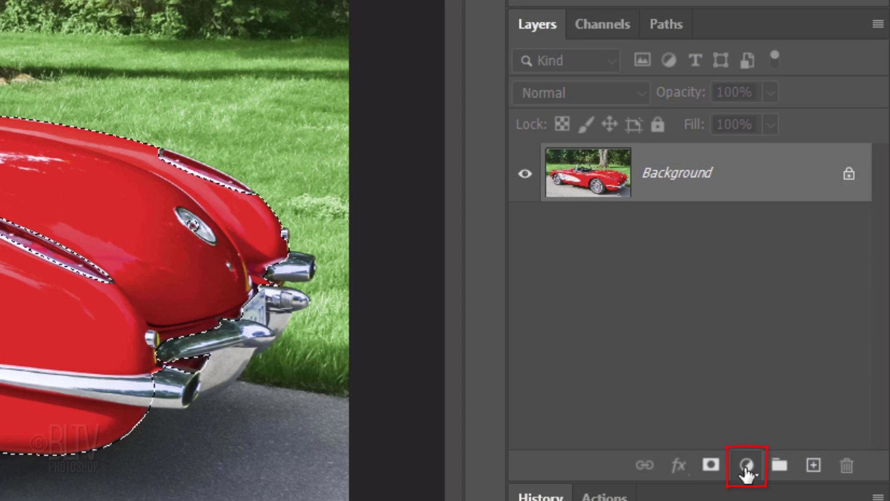
pyautogui.click(746, 465)
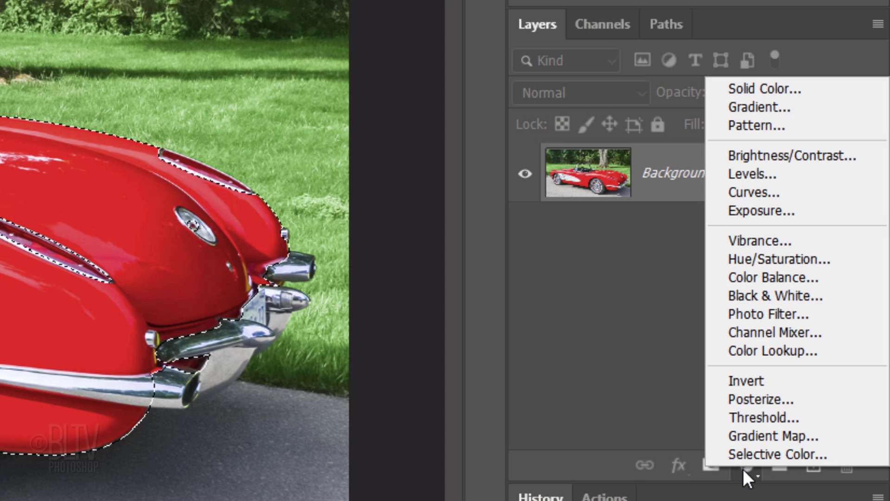
pyautogui.click(754, 262)
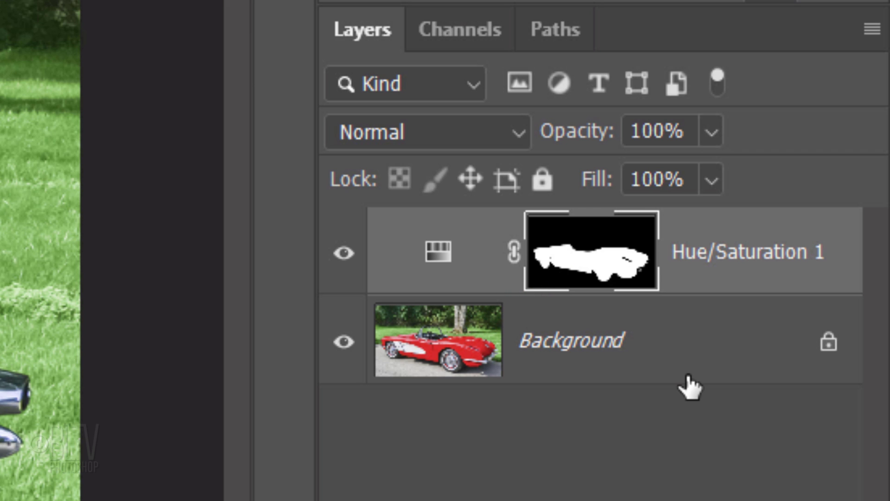
# Show the adjustment's settings, enlarge the Properties panel, and sample the car to target Reds.
pyautogui.click(435, 252)
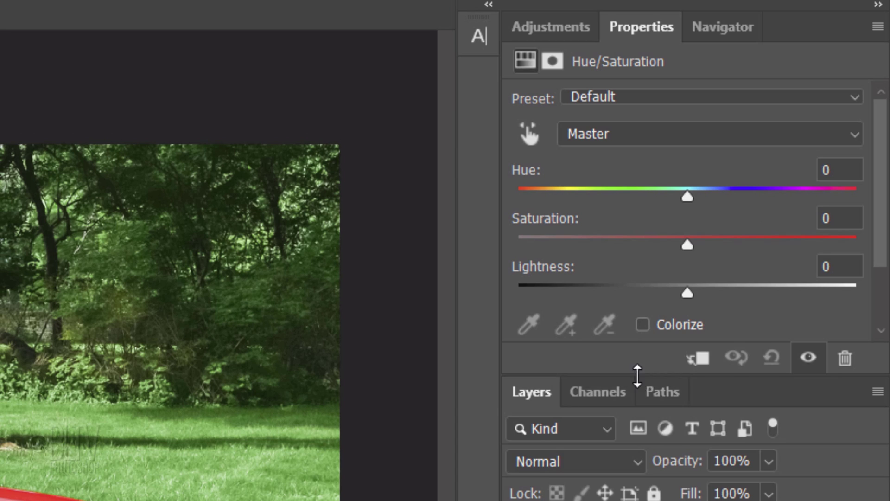
pyautogui.moveTo(624, 339); pyautogui.dragTo(617, 408)
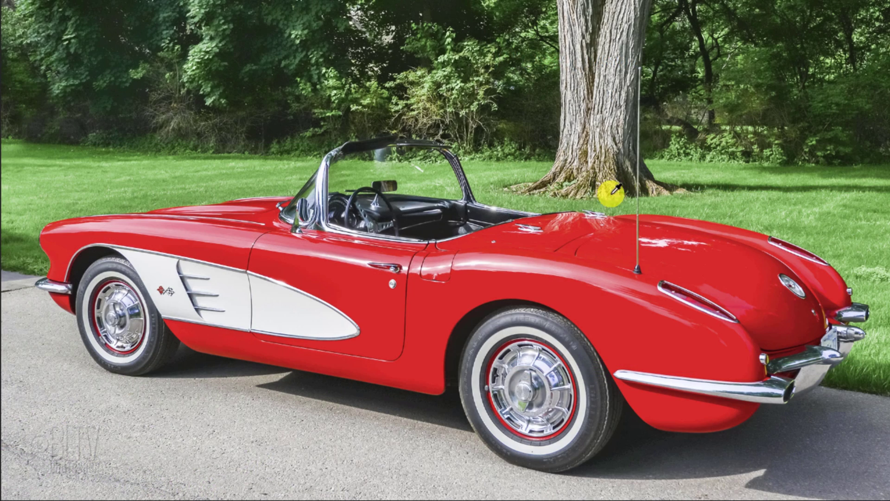
pyautogui.click(484, 289)
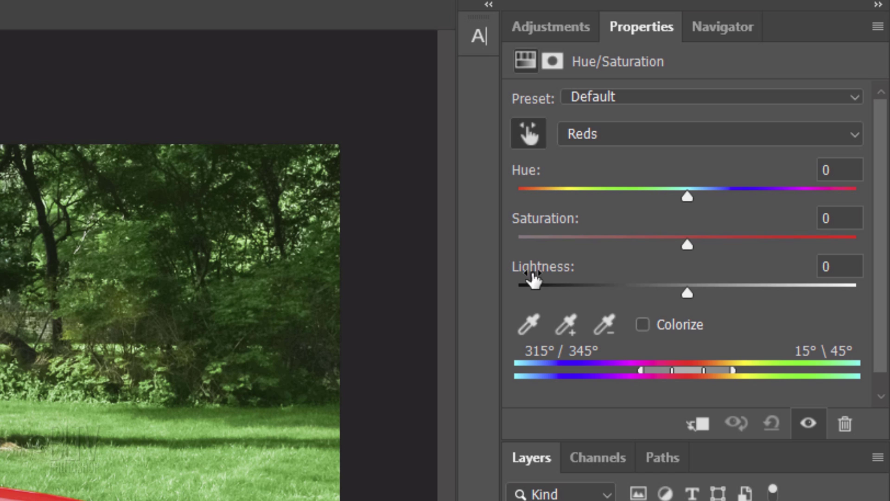
# Set Hue -163, Saturation -1, Lightness +19, then shift and narrow the range toward Magentas.
pyautogui.click(687, 197)
pyautogui.moveTo(687, 197); pyautogui.dragTo(645, 192)
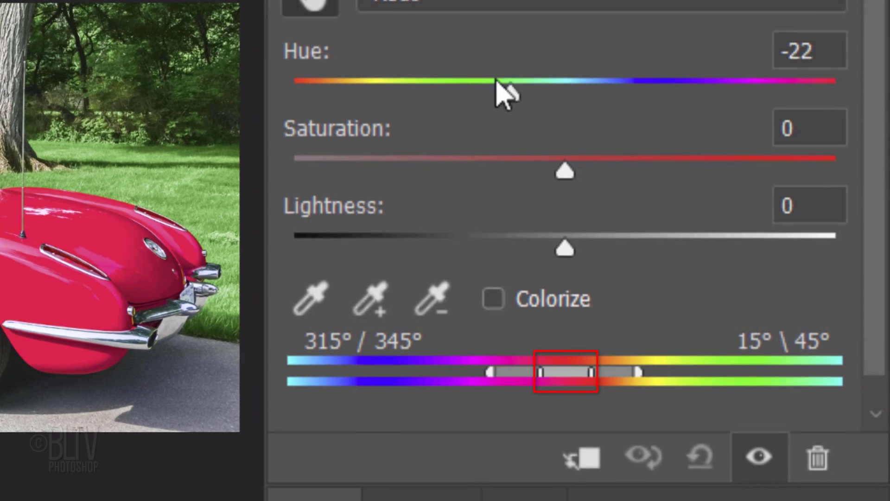
pyautogui.moveTo(497, 83); pyautogui.dragTo(317, 117)
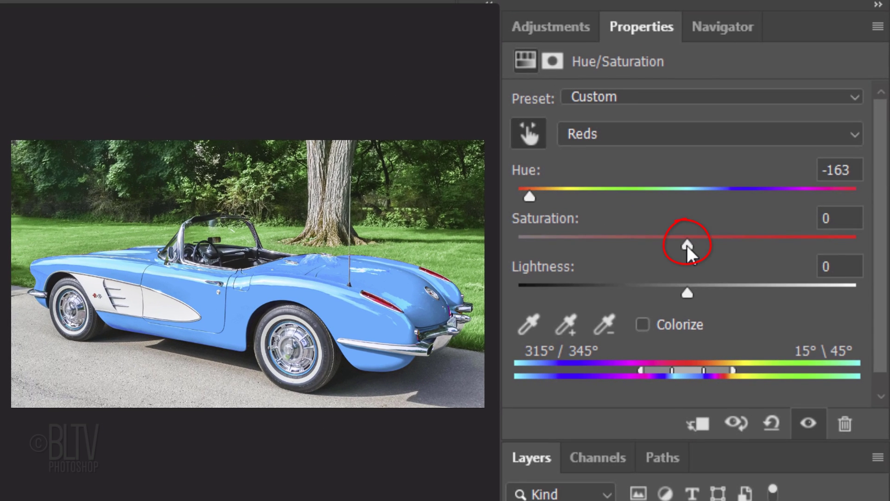
pyautogui.moveTo(686, 246)
pyautogui.mouseDown()
pyautogui.moveTo(882, 242)
pyautogui.moveTo(526, 235)
pyautogui.moveTo(809, 239)
pyautogui.moveTo(688, 239)
pyautogui.mouseUp()
pyautogui.moveTo(687, 293); pyautogui.dragTo(722, 298)
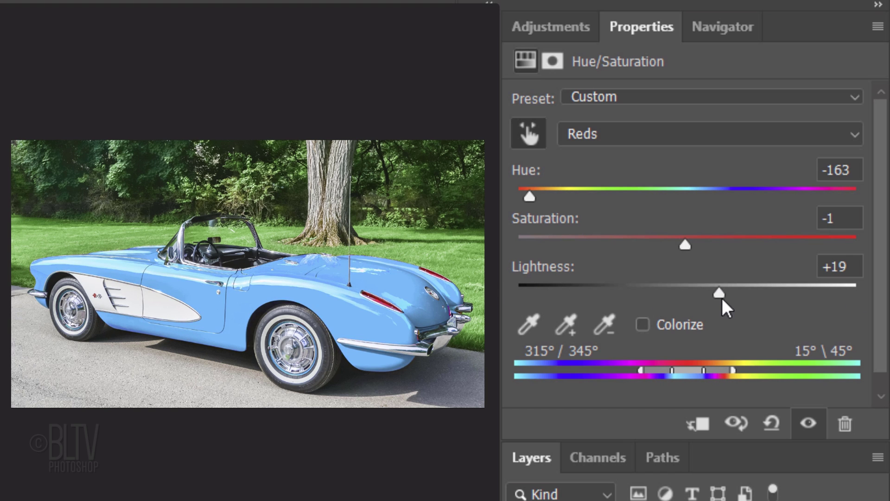
pyautogui.moveTo(686, 370); pyautogui.dragTo(651, 365)
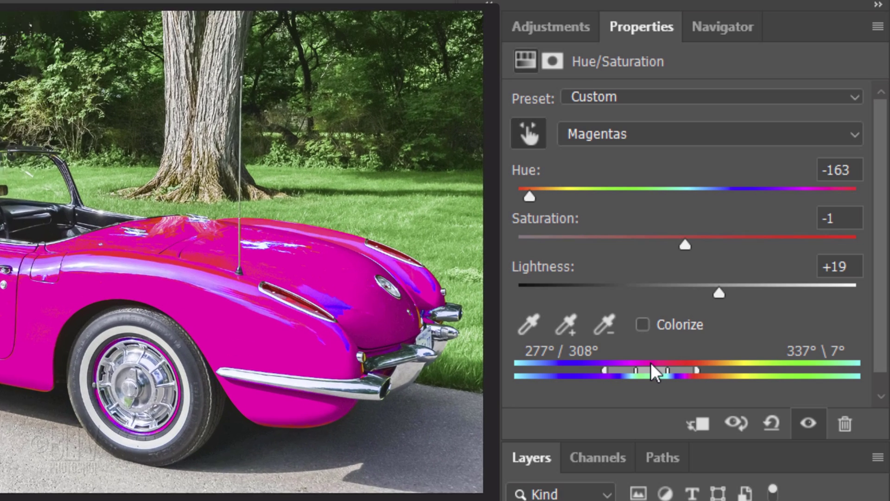
pyautogui.moveTo(667, 370); pyautogui.dragTo(630, 371)
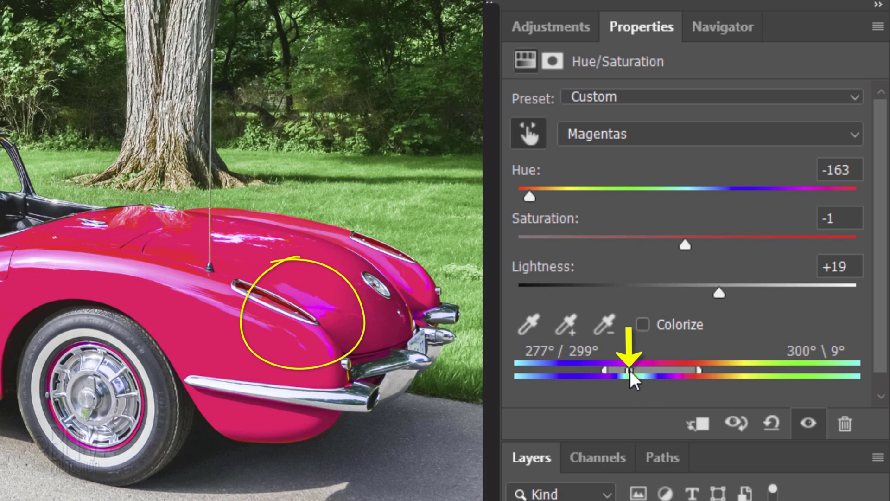